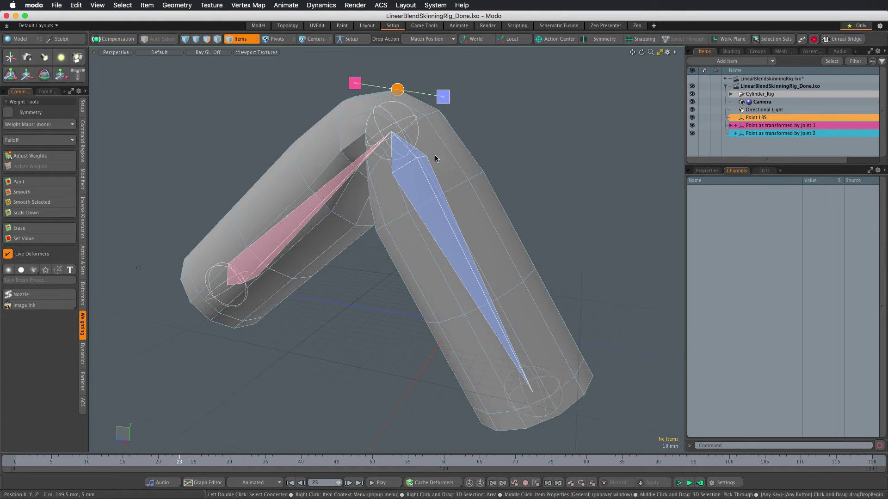
Orbit around the bent rig and scrub back to about frame 16 for a sharp elbow fold
{"action": "left_click_drag", "start_coordinate": [308, 340], "coordinate": [340, 317], "text": "alt"}
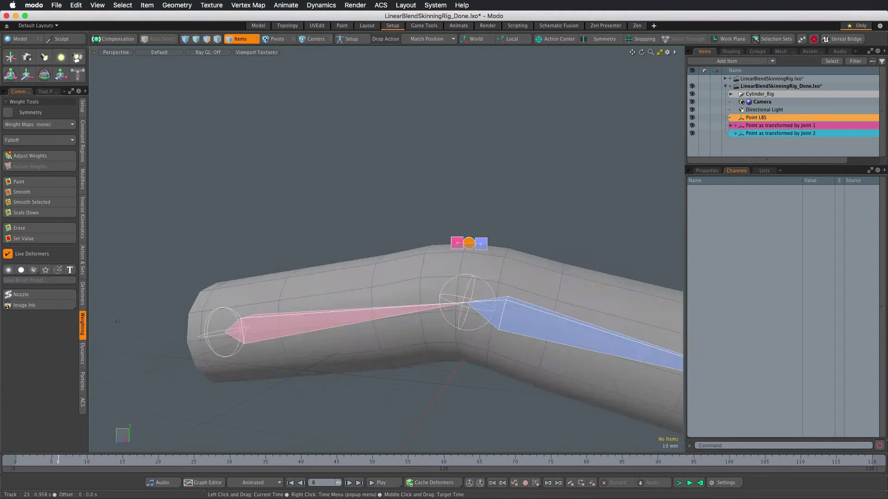
{"action": "mouse_move", "coordinate": [341, 317]}
{"action": "left_mouse_down", "text": "alt"}
{"action": "mouse_move", "coordinate": [358, 209]}
{"action": "mouse_move", "coordinate": [377, 210]}
{"action": "left_mouse_up", "text": "alt"}
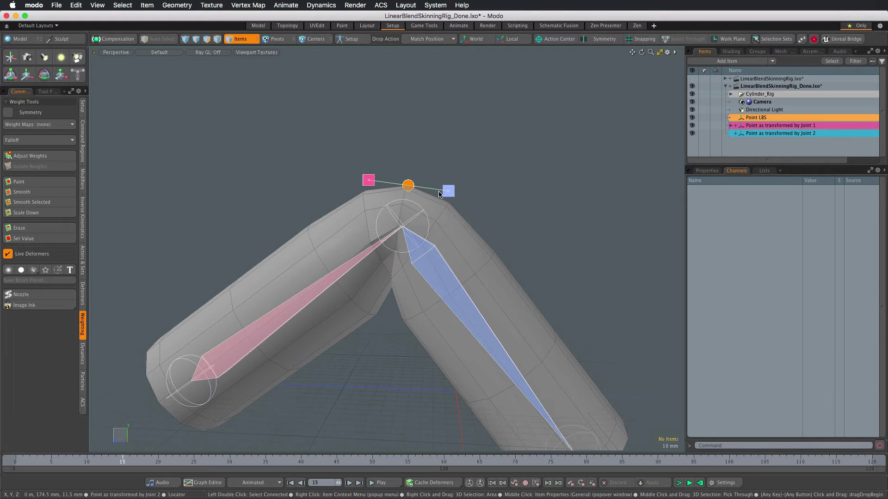
{"action": "key", "text": "alt"}
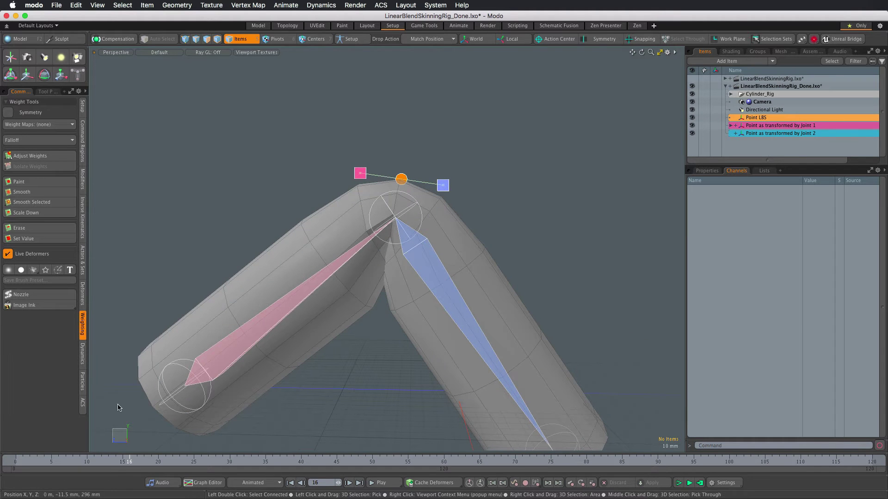
Advance the animation into the twisting frames and view the rig from a higher angle
{"action": "left_click_drag", "start_coordinate": [126, 472], "coordinate": [350, 463]}
{"action": "mouse_move", "coordinate": [389, 347]}
{"action": "left_mouse_down", "text": "alt"}
{"action": "mouse_move", "coordinate": [447, 299]}
{"action": "mouse_move", "coordinate": [334, 381]}
{"action": "left_mouse_up", "text": "alt"}
{"action": "left_click_drag", "start_coordinate": [348, 472], "coordinate": [358, 463]}
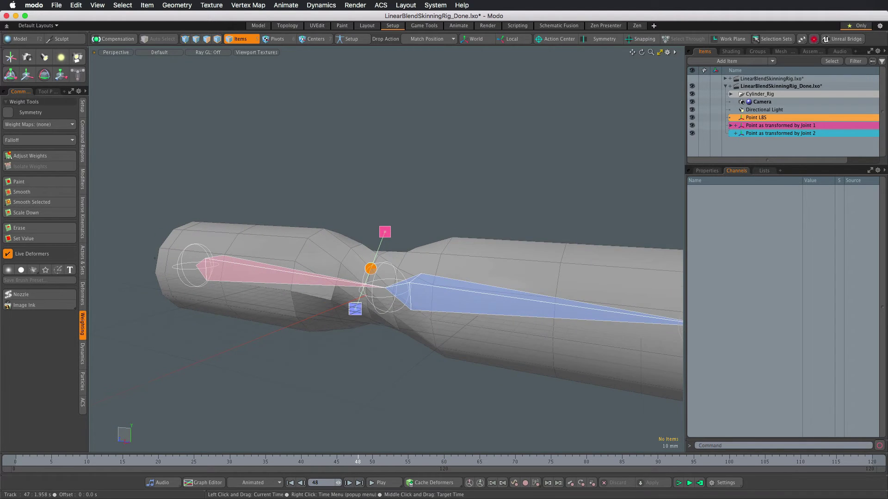
{"action": "left_click_drag", "start_coordinate": [374, 389], "coordinate": [336, 305], "text": "alt"}
Select 'Point as transformed by Joint 2' and scrub through the twist frames from frame 47
{"action": "left_click", "coordinate": [336, 305]}
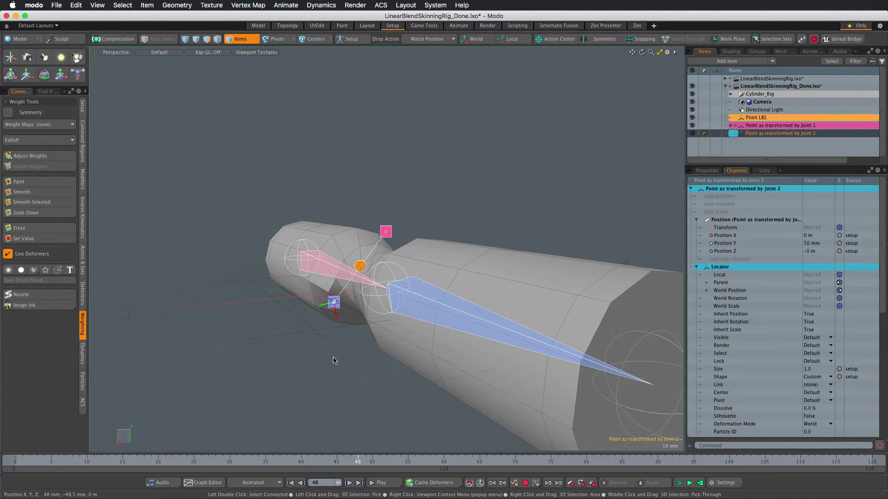
{"action": "left_click", "coordinate": [351, 462]}
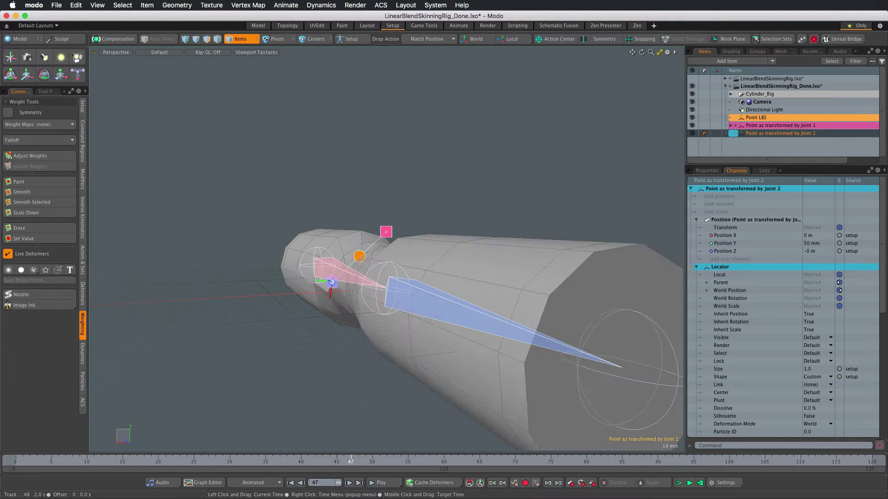
{"action": "mouse_move", "coordinate": [350, 462]}
{"action": "left_mouse_down"}
{"action": "mouse_move", "coordinate": [336, 462]}
{"action": "mouse_move", "coordinate": [372, 462]}
{"action": "left_mouse_up"}
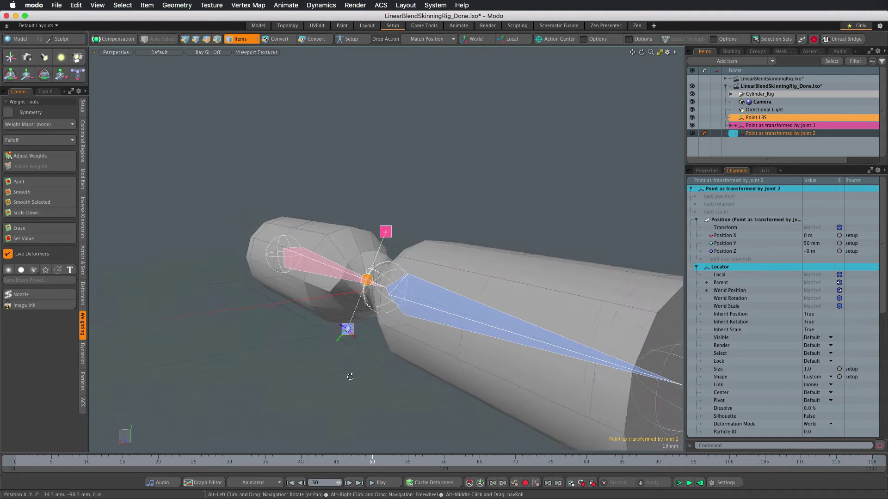
{"action": "left_click_drag", "start_coordinate": [375, 464], "coordinate": [414, 462]}
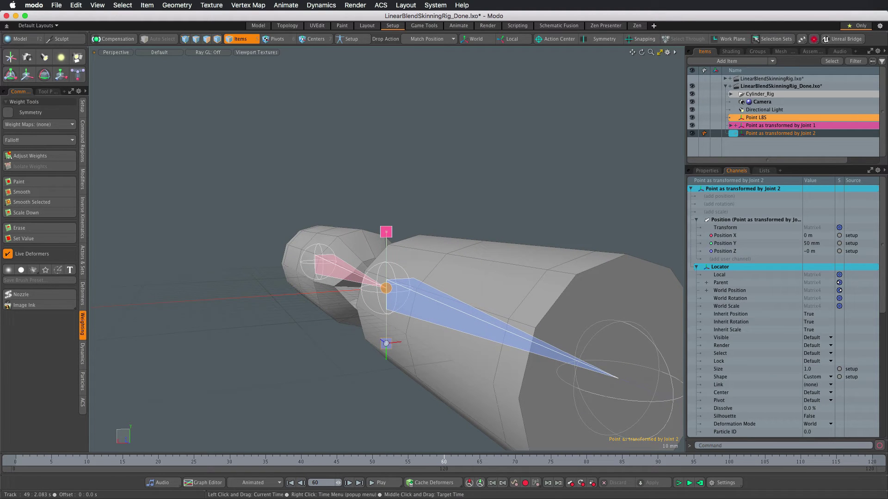
{"action": "mouse_move", "coordinate": [388, 333]}
{"action": "left_mouse_down", "text": "alt"}
{"action": "mouse_move", "coordinate": [358, 334]}
{"action": "mouse_move", "coordinate": [387, 300]}
{"action": "left_mouse_up", "text": "alt"}
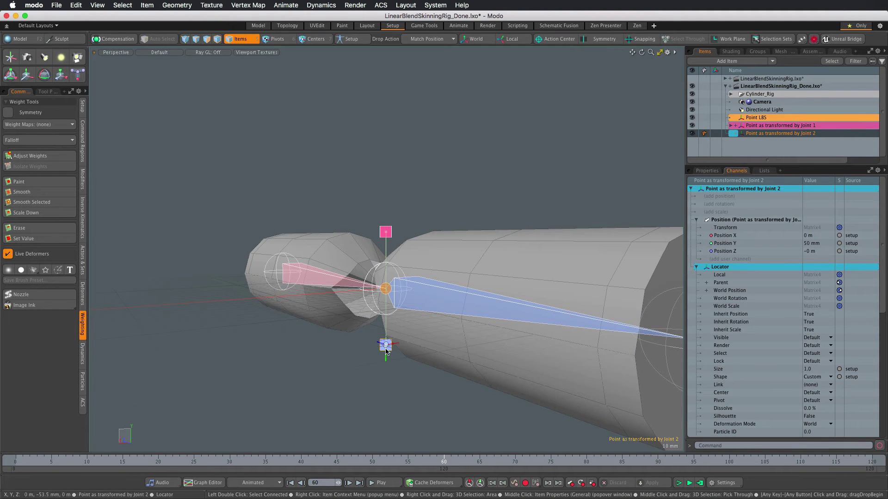
{"action": "mouse_move", "coordinate": [390, 231]}
{"action": "left_mouse_down", "text": "alt"}
{"action": "mouse_move", "coordinate": [387, 294]}
{"action": "mouse_move", "coordinate": [321, 357]}
{"action": "mouse_move", "coordinate": [403, 377]}
{"action": "left_mouse_up", "text": "alt"}
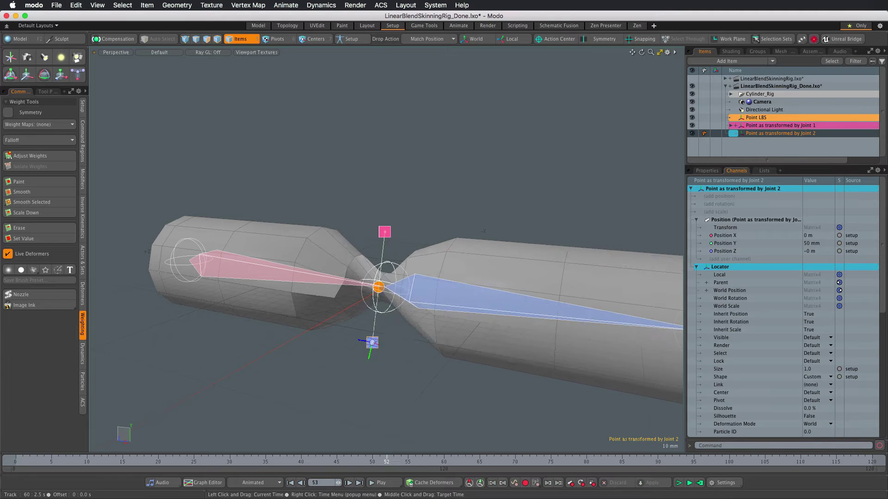
{"action": "left_click_drag", "start_coordinate": [436, 462], "coordinate": [422, 461]}
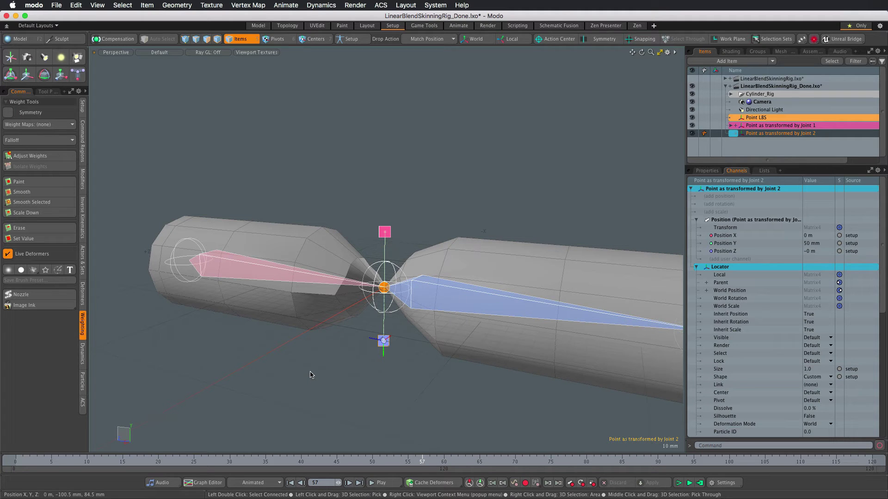
{"action": "left_click_drag", "start_coordinate": [311, 376], "coordinate": [366, 368], "text": "alt"}
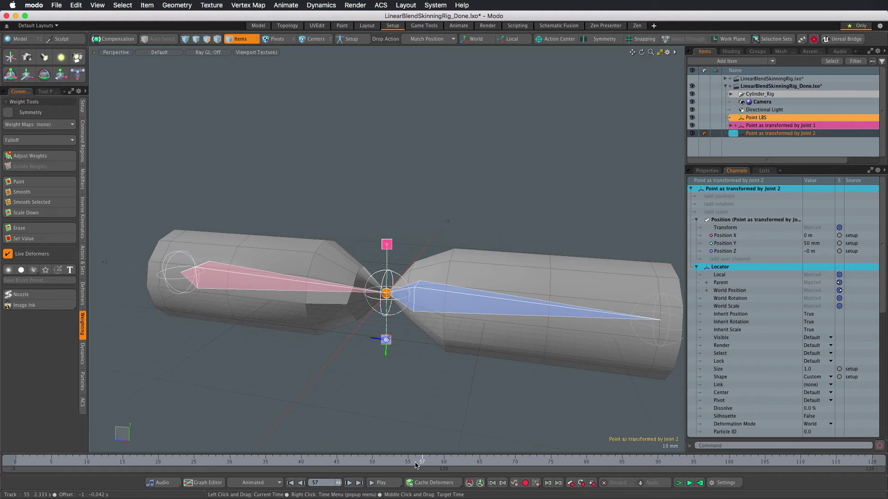
{"action": "mouse_move", "coordinate": [417, 465]}
{"action": "left_mouse_down"}
{"action": "mouse_move", "coordinate": [136, 464]}
{"action": "mouse_move", "coordinate": [372, 463]}
{"action": "left_mouse_up"}
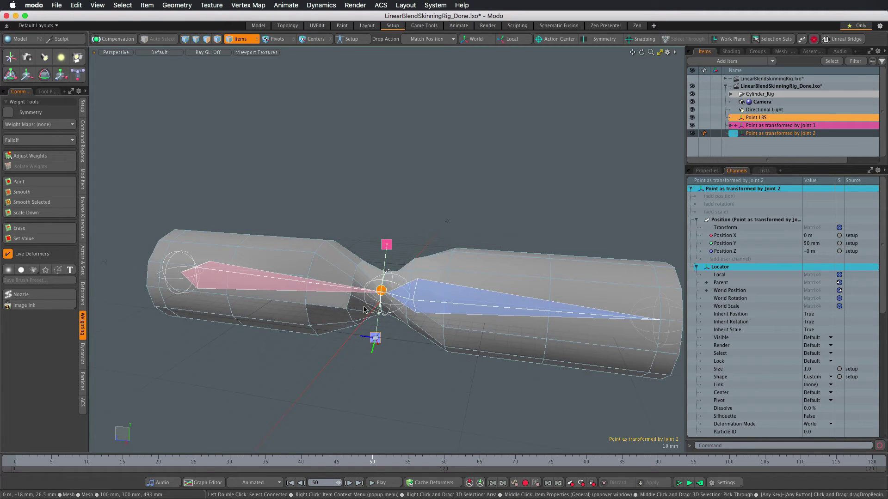
{"action": "left_click_drag", "start_coordinate": [364, 309], "coordinate": [400, 308], "text": "alt"}
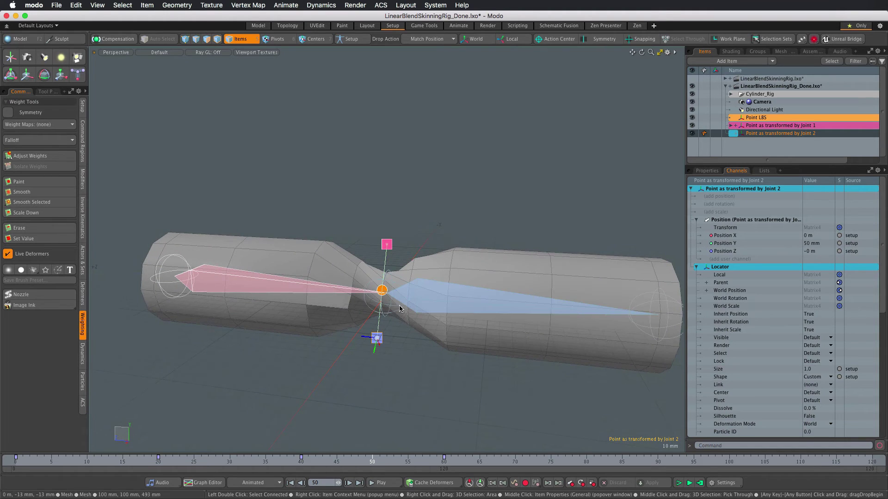
{"action": "left_click_drag", "start_coordinate": [375, 463], "coordinate": [379, 463]}
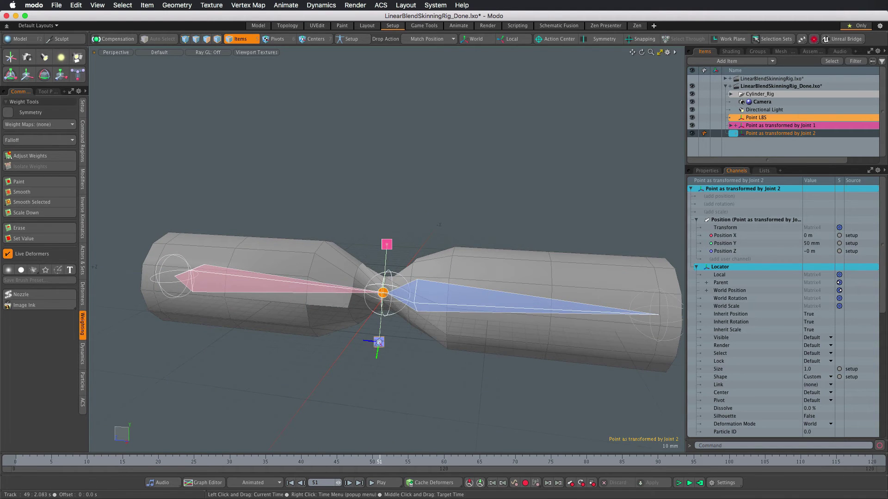
{"action": "left_click_drag", "start_coordinate": [365, 358], "coordinate": [387, 364], "text": "alt"}
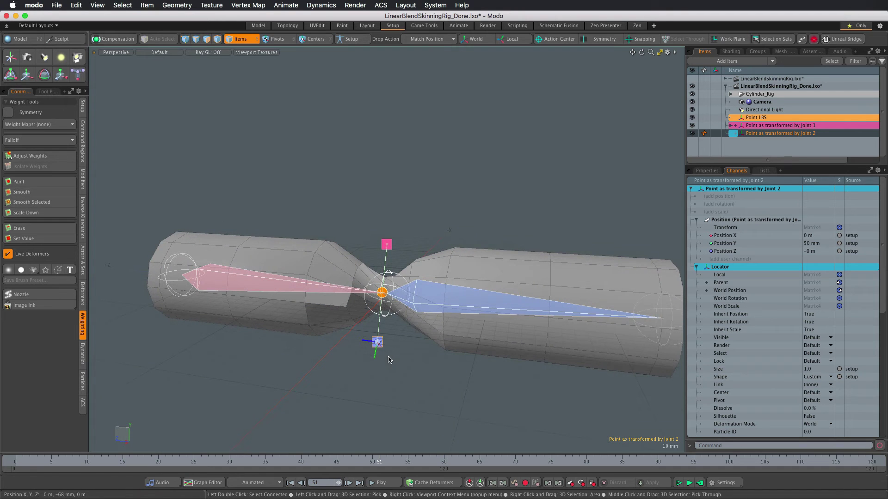
{"action": "left_click", "coordinate": [438, 300]}
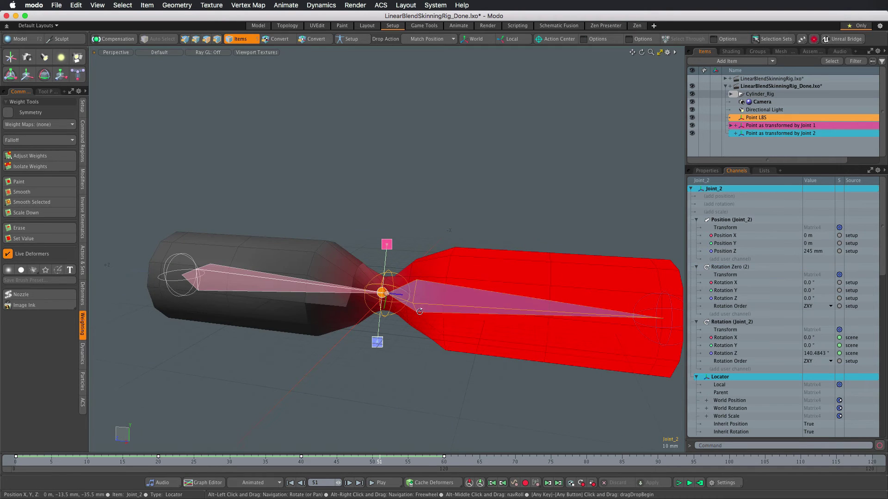
{"action": "left_click", "coordinate": [358, 349]}
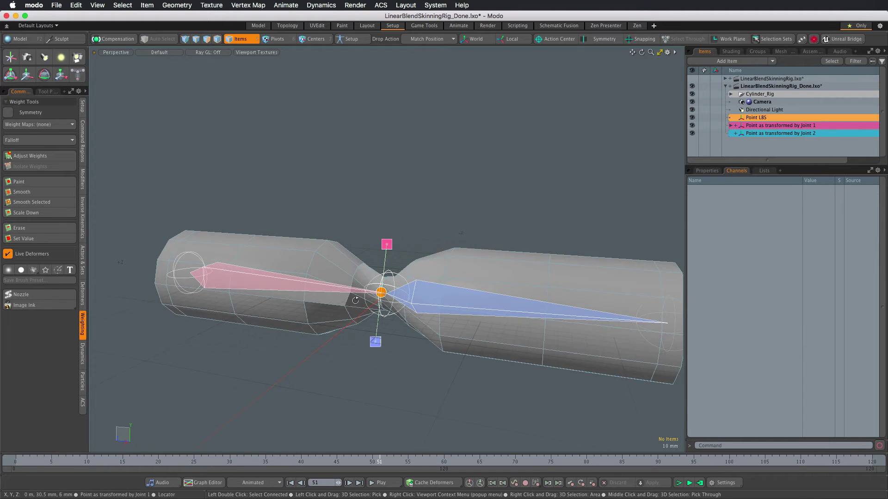
{"action": "left_click_drag", "start_coordinate": [379, 462], "coordinate": [351, 462]}
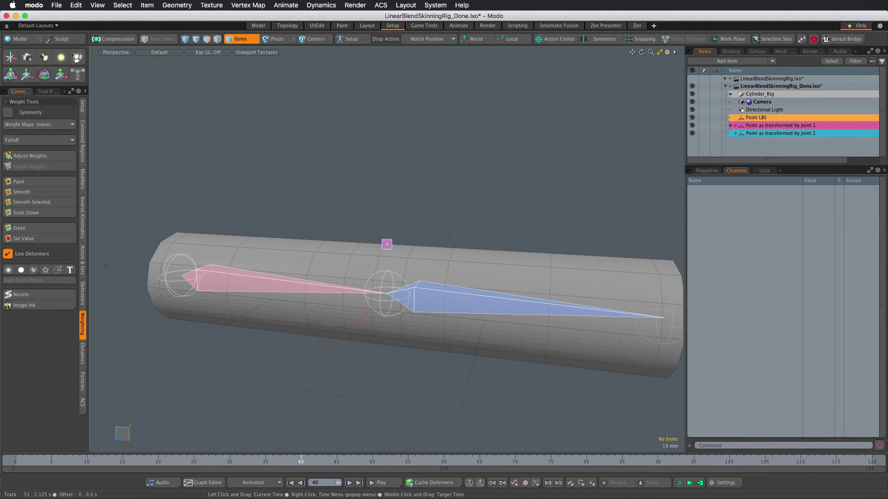
{"action": "left_click_drag", "start_coordinate": [425, 296], "coordinate": [434, 279], "text": "alt"}
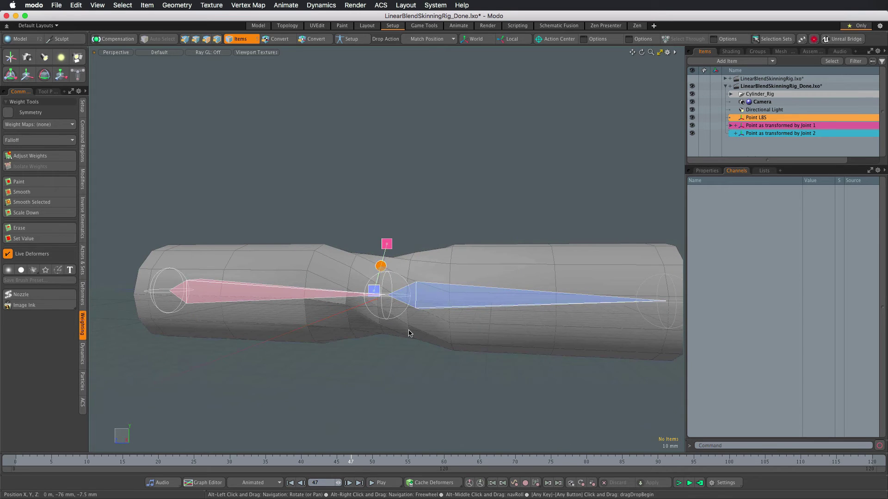
Scrub to the bent pose near frame 25, select the second joint's bone, and frame the rig
{"action": "left_click_drag", "start_coordinate": [354, 464], "coordinate": [180, 462]}
{"action": "scroll", "coordinate": [383, 234], "scroll_direction": "up", "scroll_amount": 4}
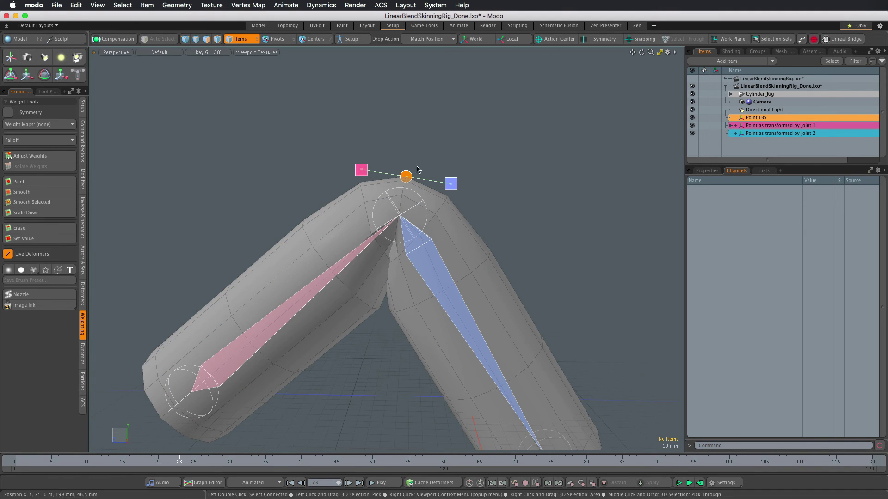
{"action": "left_click", "coordinate": [373, 206]}
{"action": "left_click_drag", "start_coordinate": [372, 206], "coordinate": [396, 237], "text": "alt"}
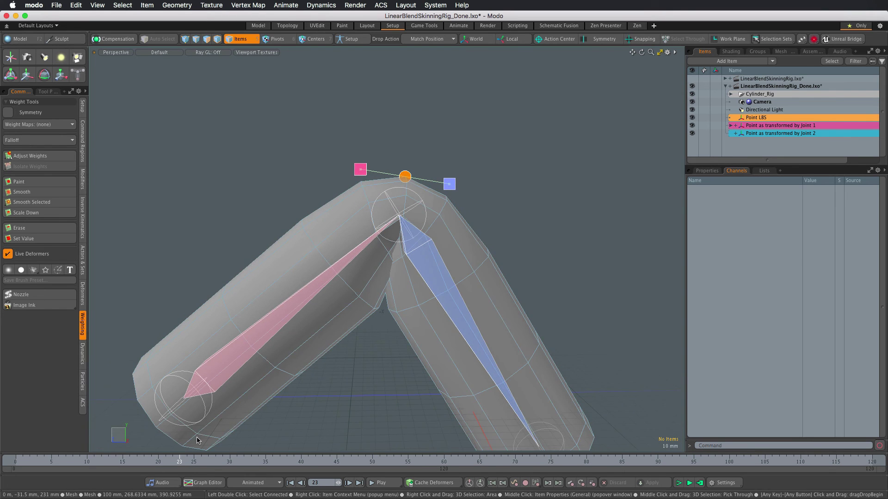
{"action": "mouse_move", "coordinate": [197, 461]}
{"action": "left_mouse_down"}
{"action": "mouse_move", "coordinate": [222, 461]}
{"action": "mouse_move", "coordinate": [194, 461]}
{"action": "left_mouse_up"}
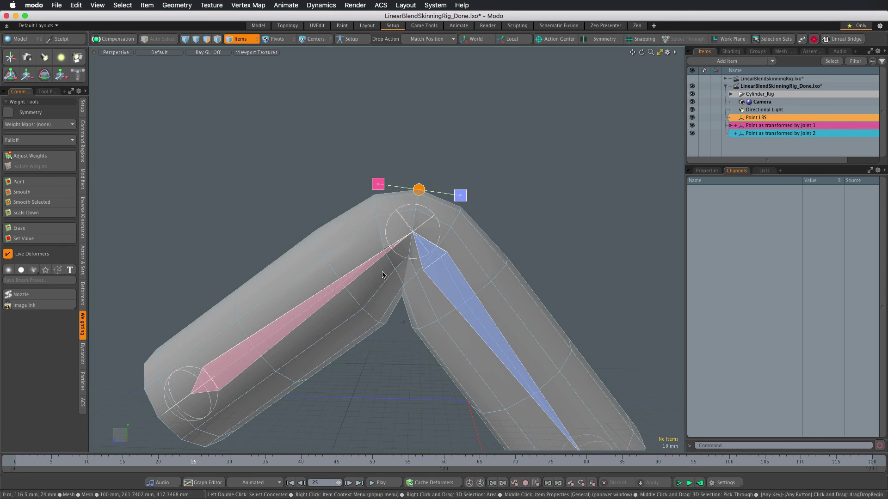
{"action": "key", "text": "a"}
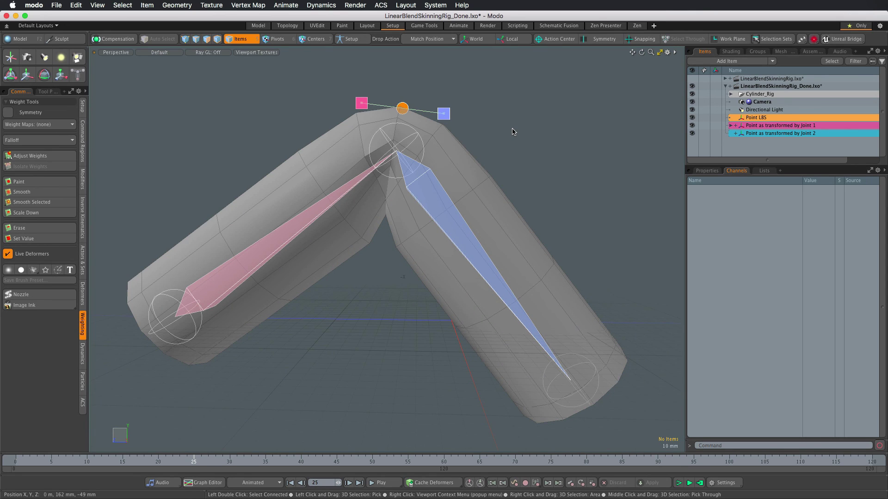